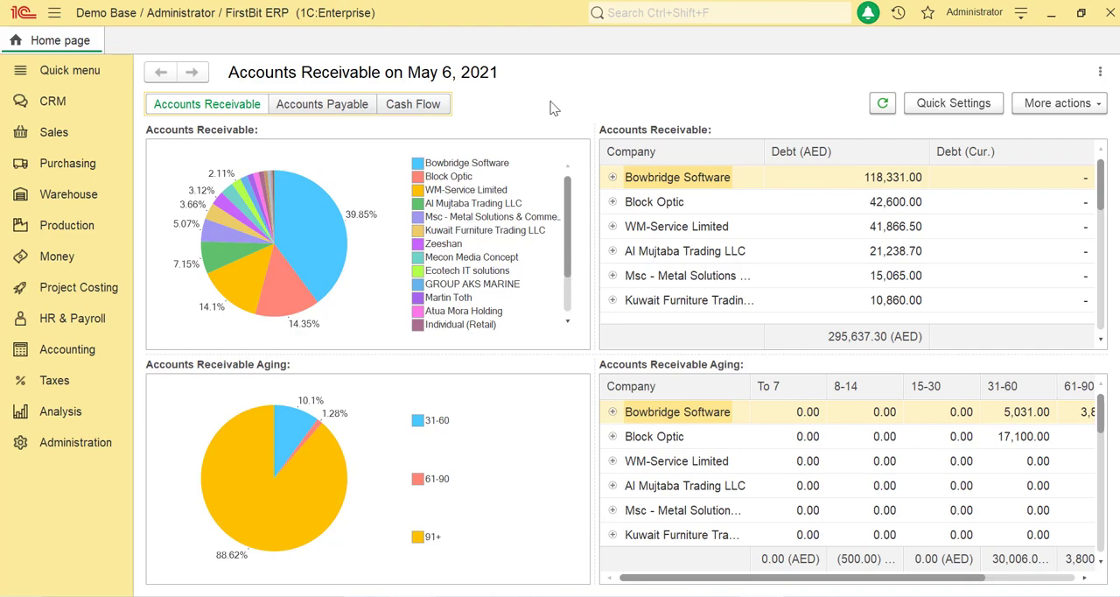
Step: Create a new purchasing debit note with Bowbridge Software as the company
{"action": "left_click", "coordinate": [54, 161]}
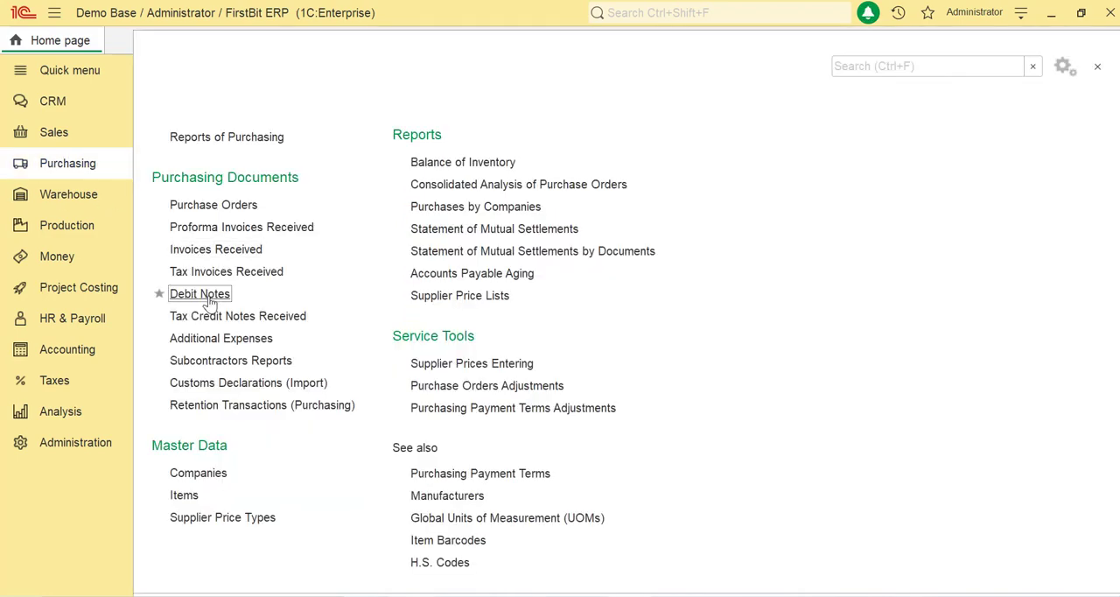
{"action": "left_click", "coordinate": [209, 299]}
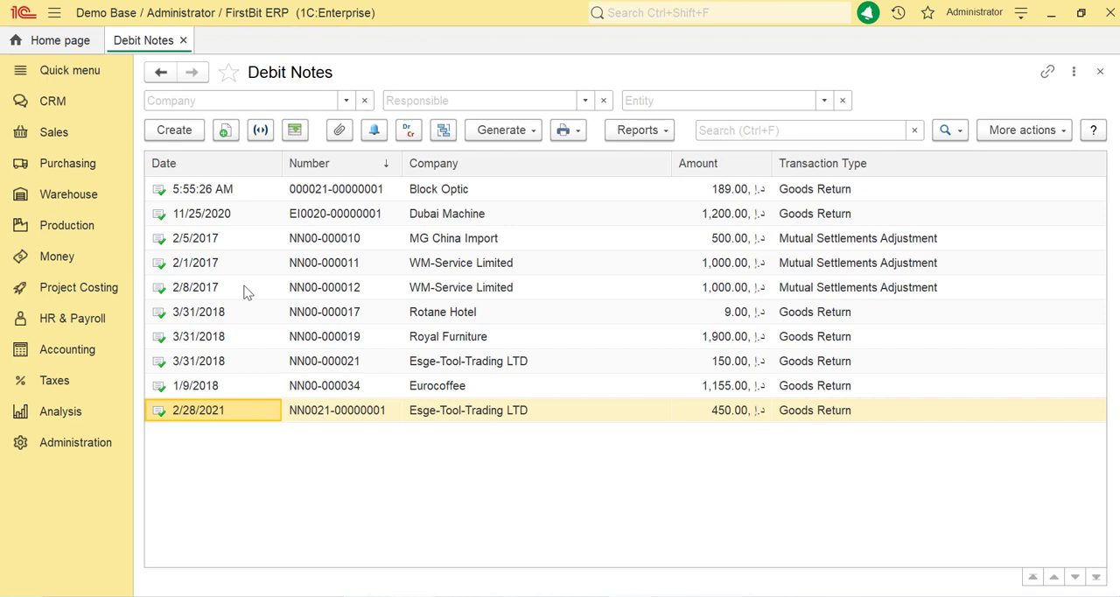
{"action": "left_click", "coordinate": [175, 130]}
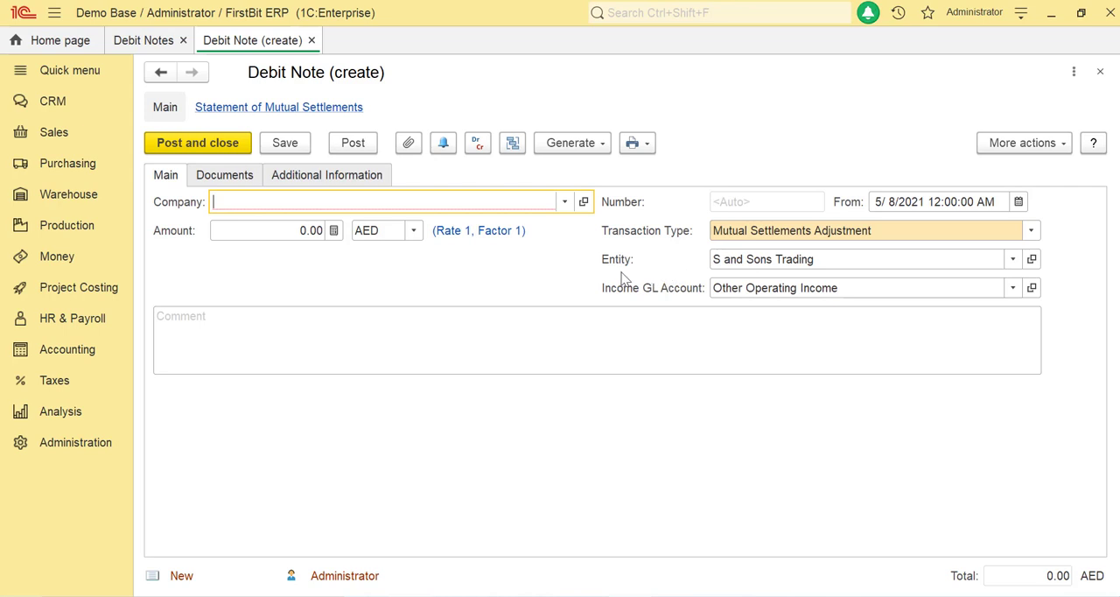
{"action": "left_click", "coordinate": [566, 202]}
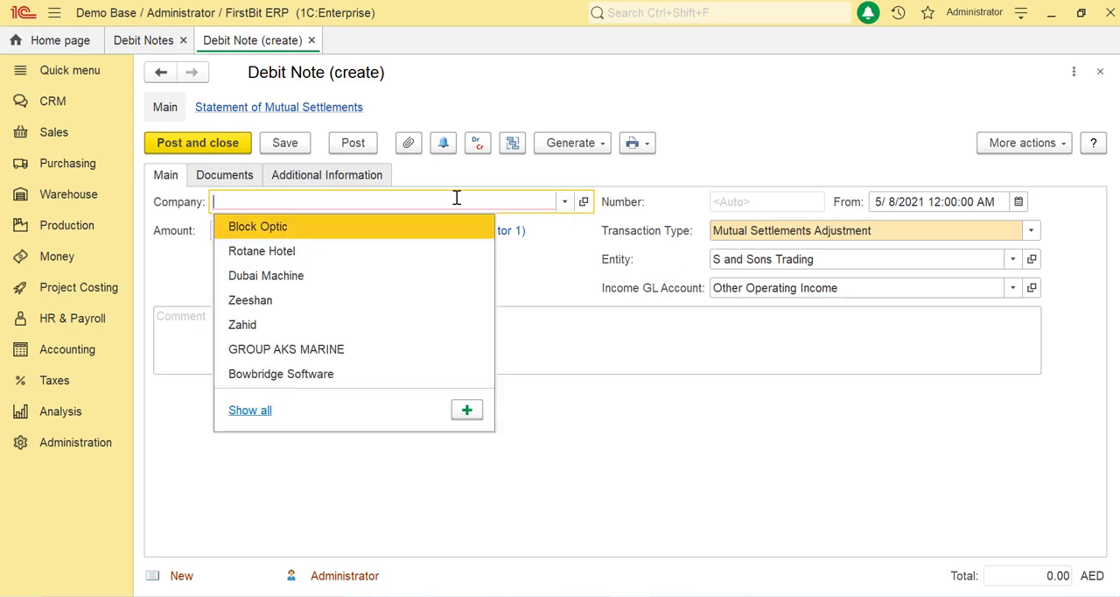
{"action": "left_click", "coordinate": [266, 373]}
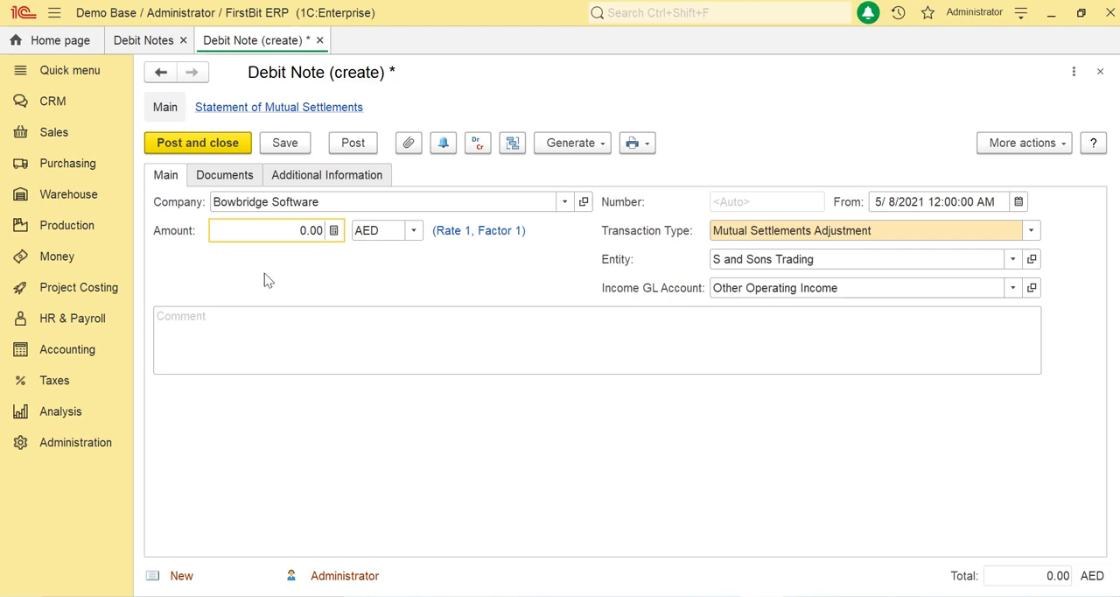
Step: Open the GL Accounts by Default settings from the accounting section
{"action": "left_click", "coordinate": [100, 353]}
{"action": "scroll", "coordinate": [437, 506], "scroll_direction": "down", "scroll_amount": 3}
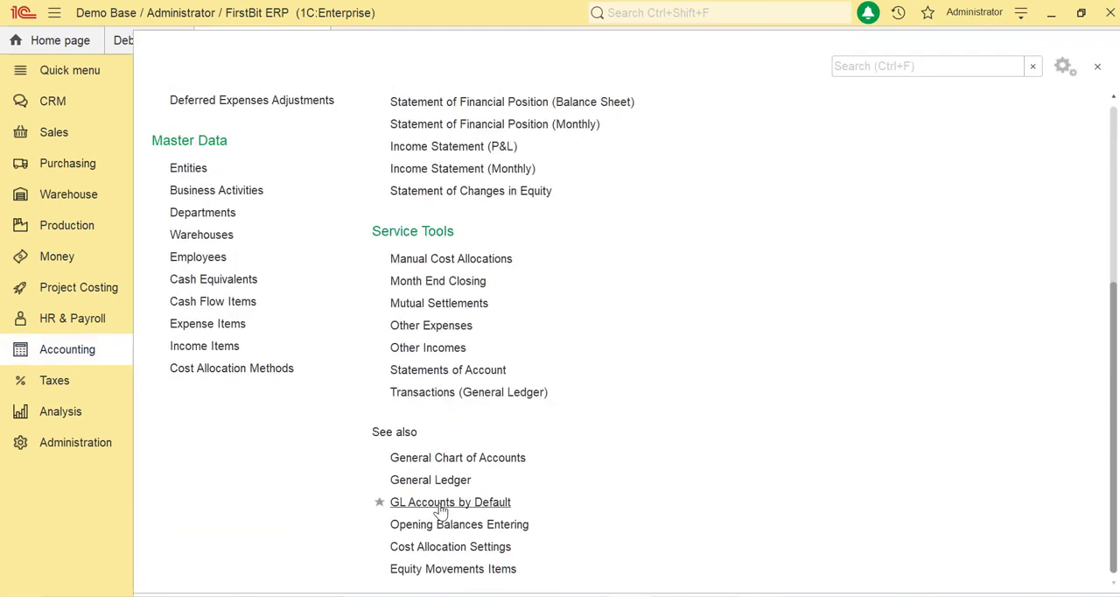
{"action": "left_click", "coordinate": [440, 502]}
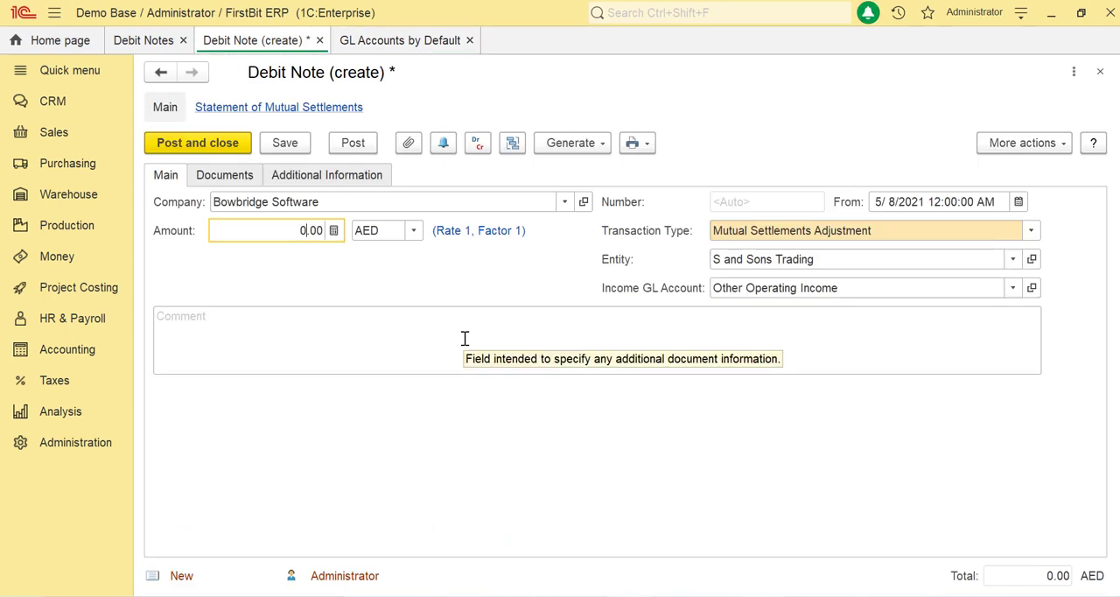
Step: Set the debit note amount to 500 AED and add the received invoice dated 3/1/2021 to its documents
{"action": "type", "text": "500"}
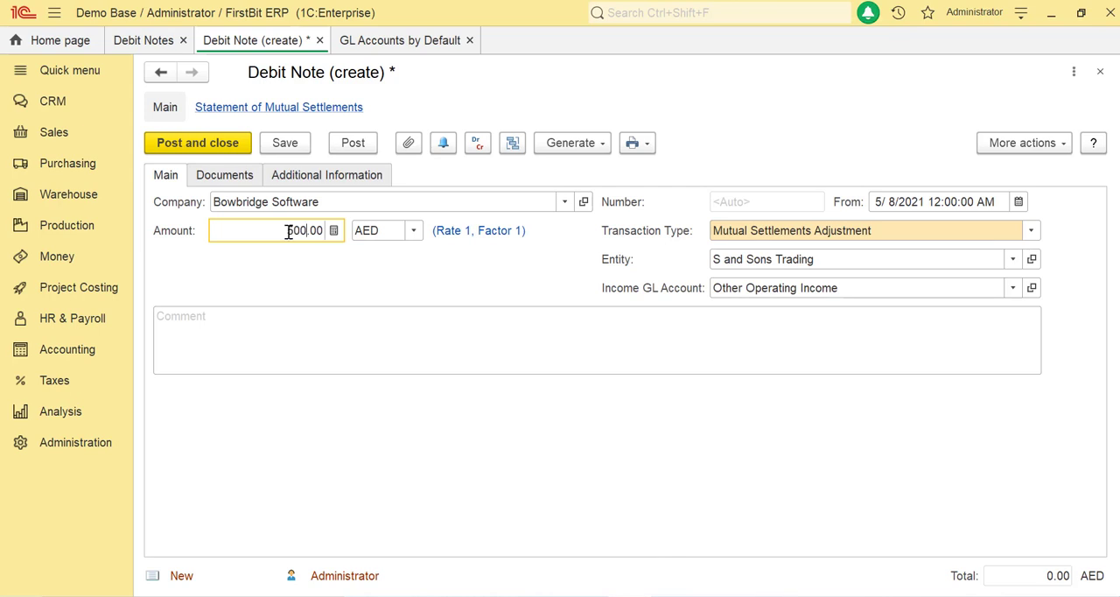
{"action": "left_click", "coordinate": [362, 353]}
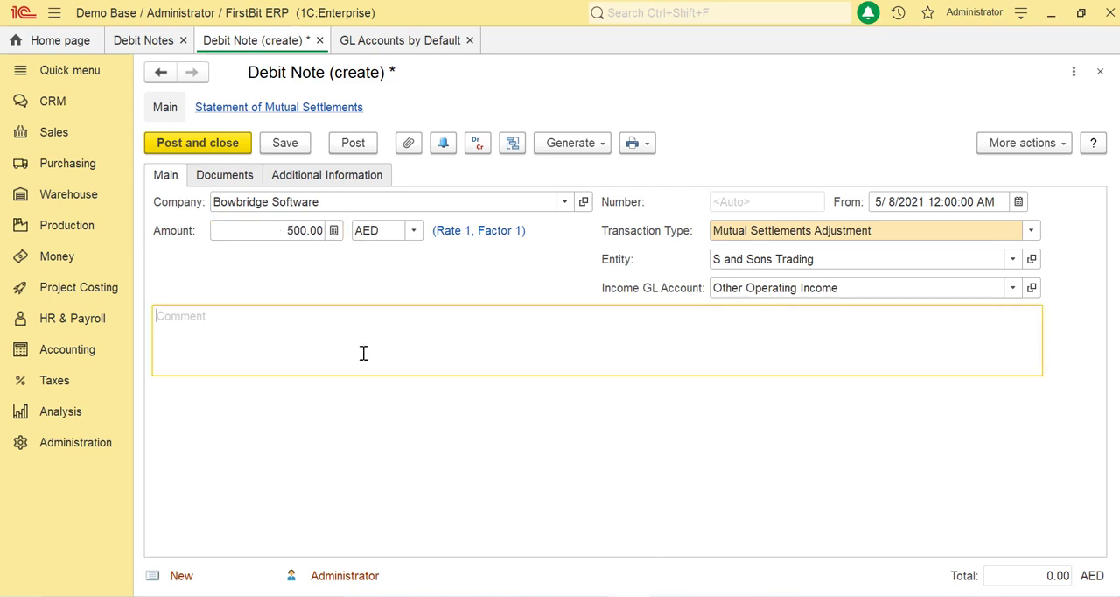
{"action": "left_click", "coordinate": [245, 180]}
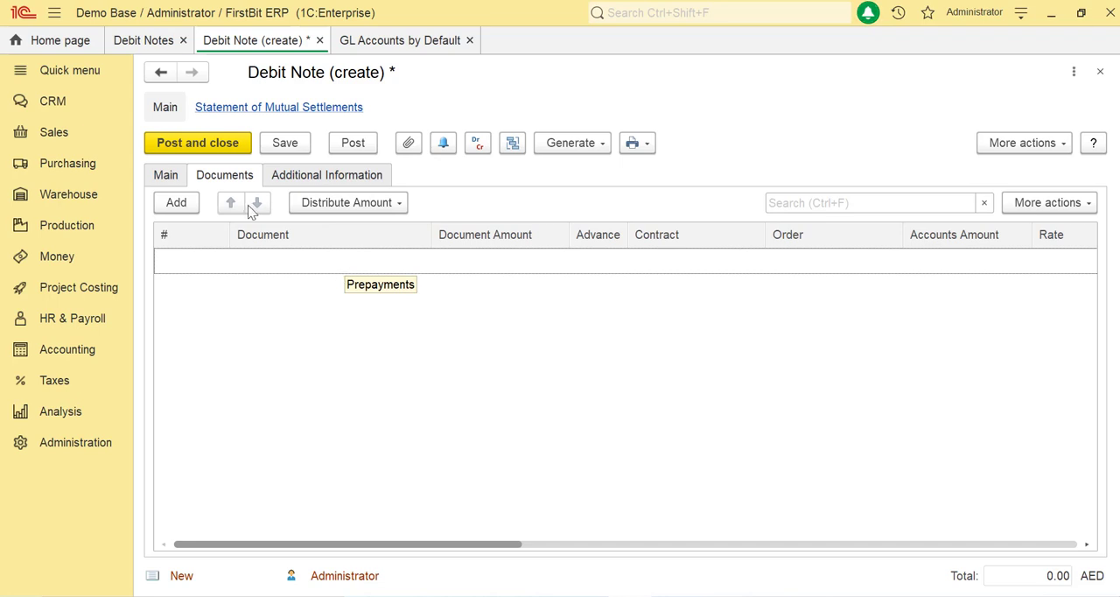
{"action": "left_click", "coordinate": [185, 206]}
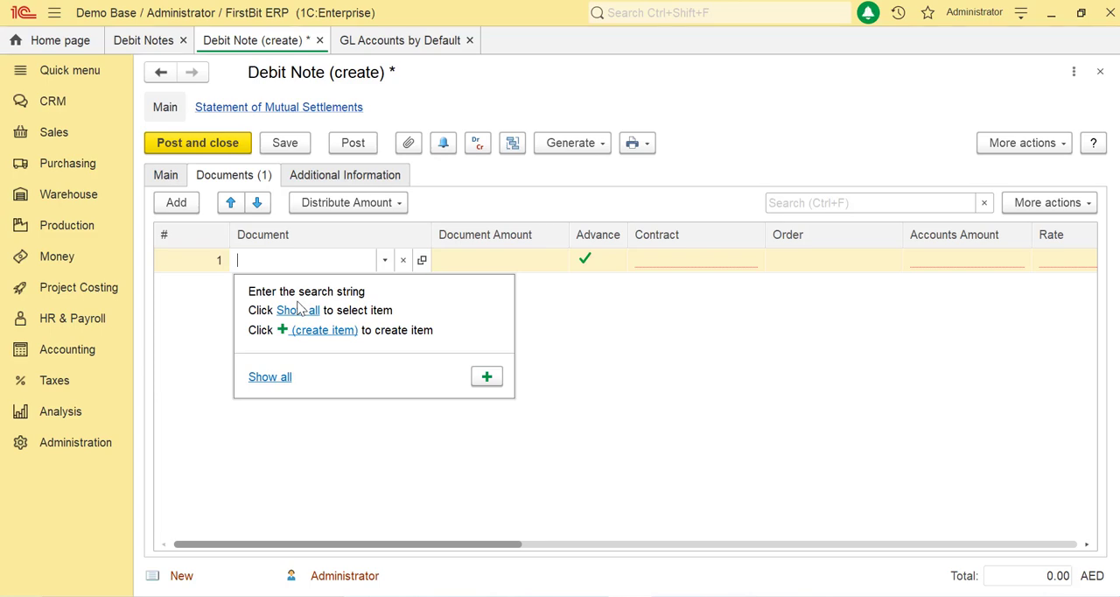
{"action": "left_click", "coordinate": [298, 310]}
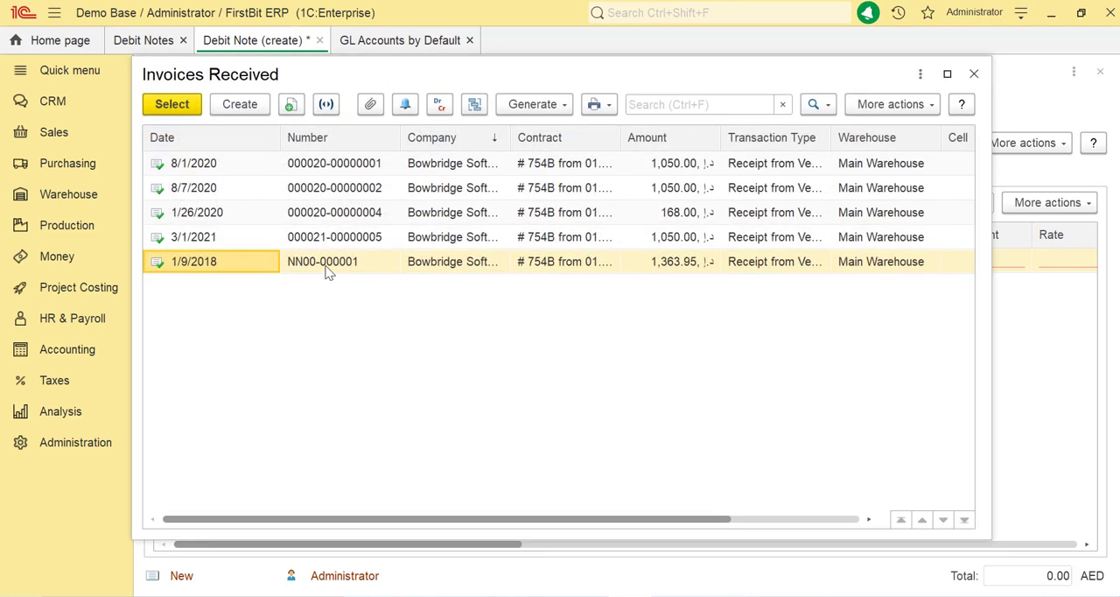
{"action": "double_click", "coordinate": [337, 244]}
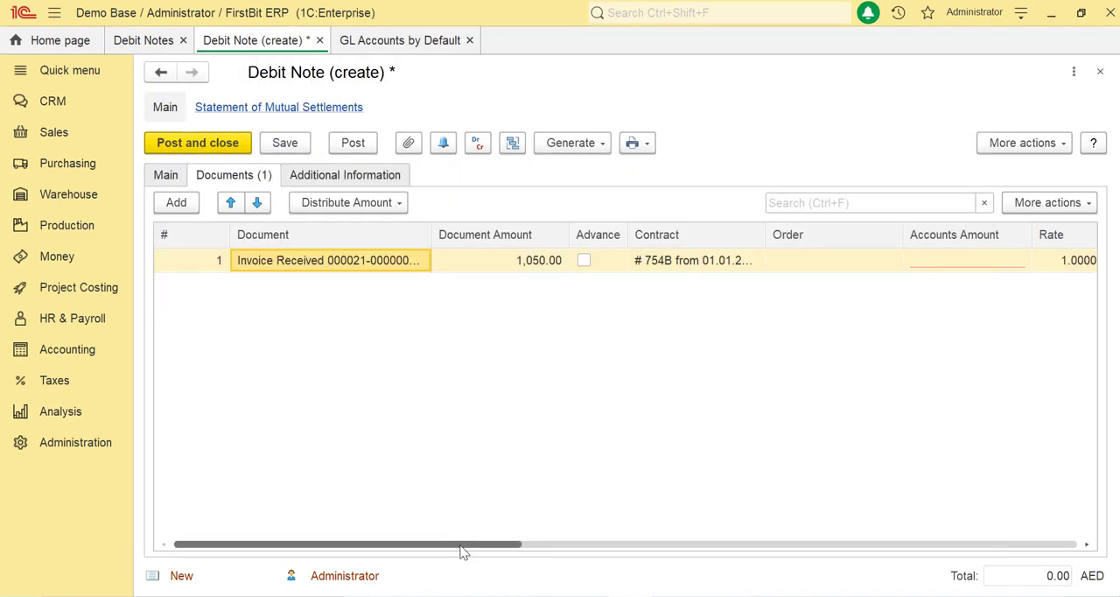
Step: Enter 500.00 as the debit note amount for the added invoice
{"action": "left_click_drag", "start_coordinate": [470, 546], "coordinate": [499, 540]}
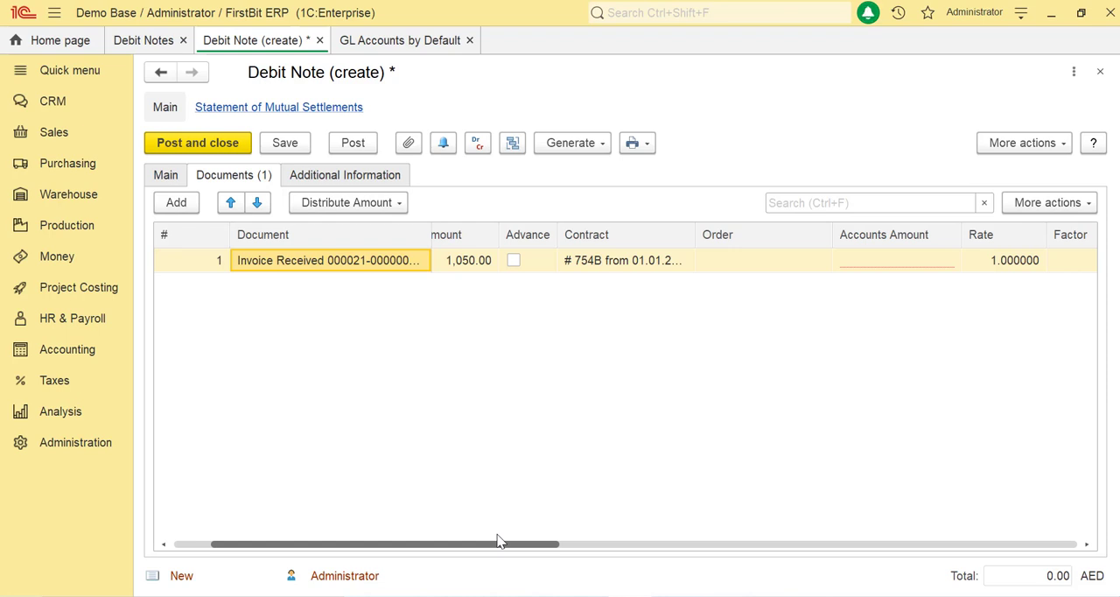
{"action": "left_click_drag", "start_coordinate": [497, 540], "coordinate": [523, 541]}
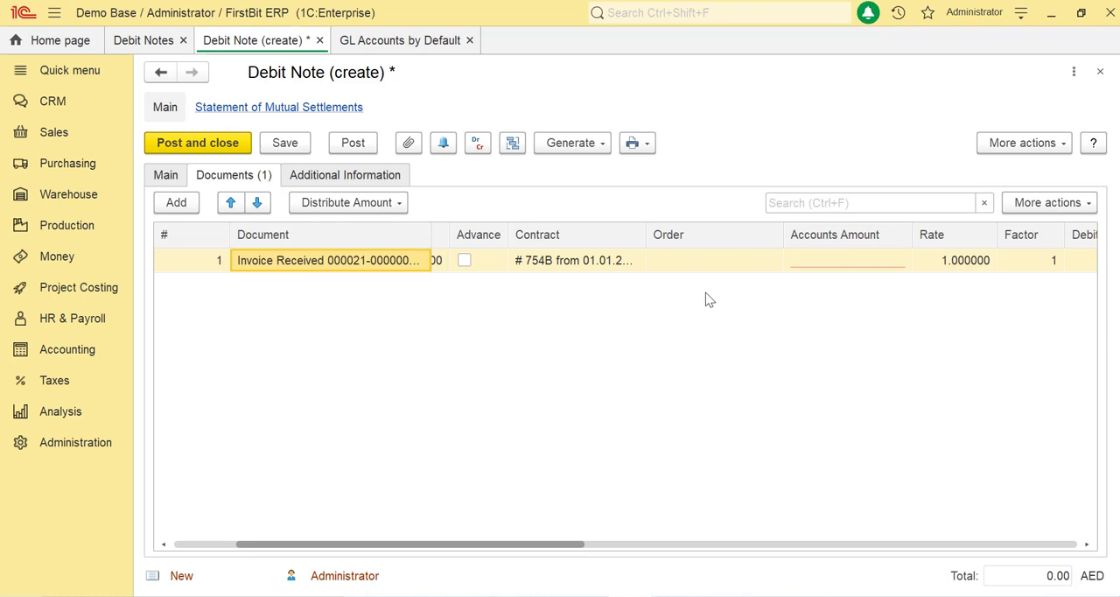
{"action": "left_click", "coordinate": [842, 265]}
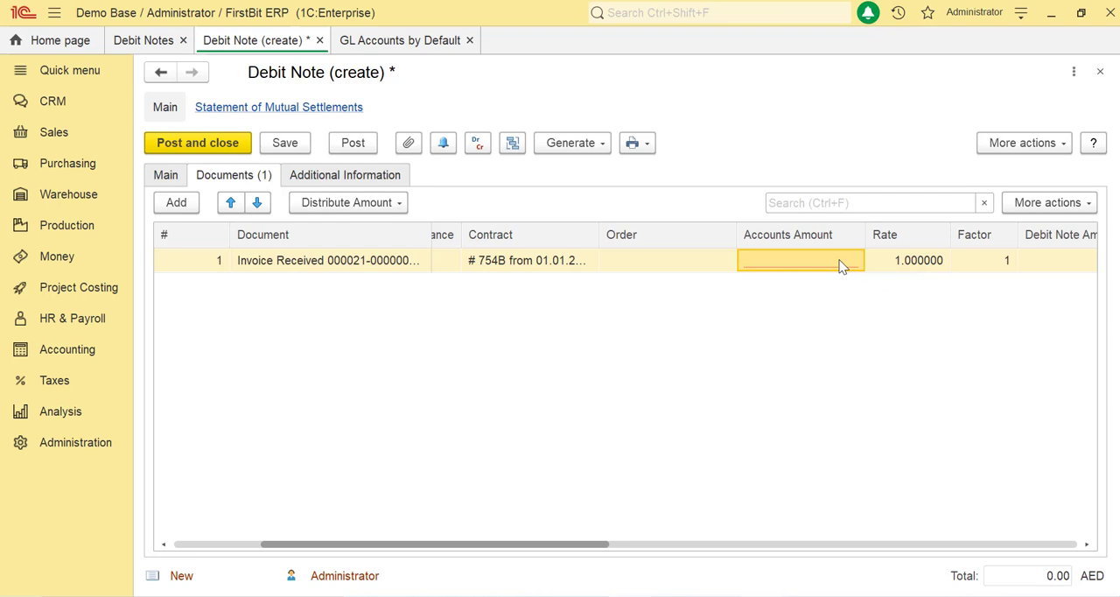
{"action": "key", "text": "Tab"}
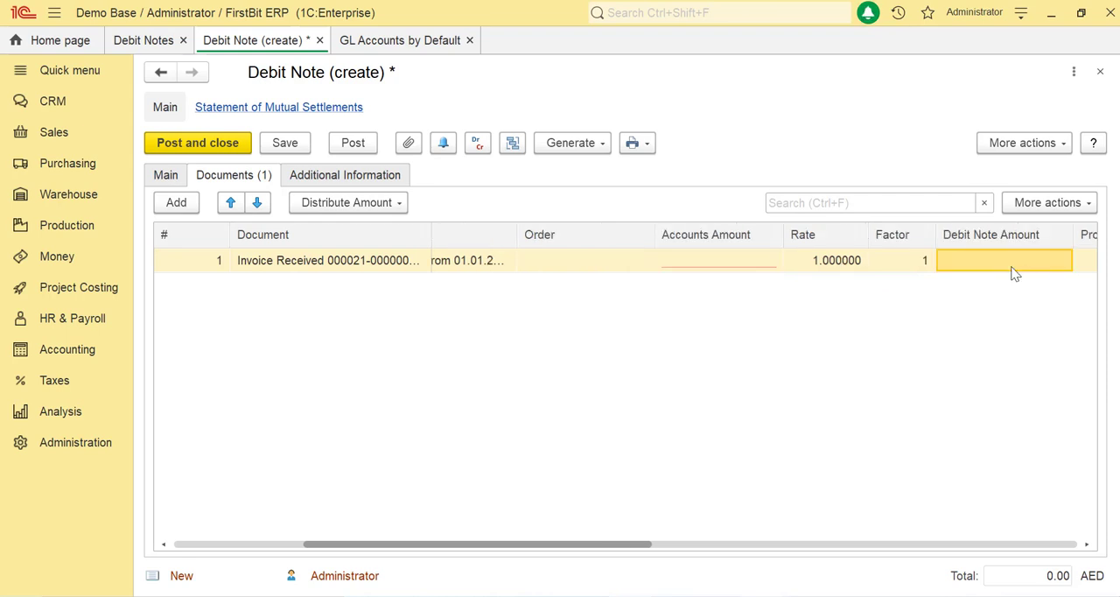
{"action": "left_click", "coordinate": [842, 265]}
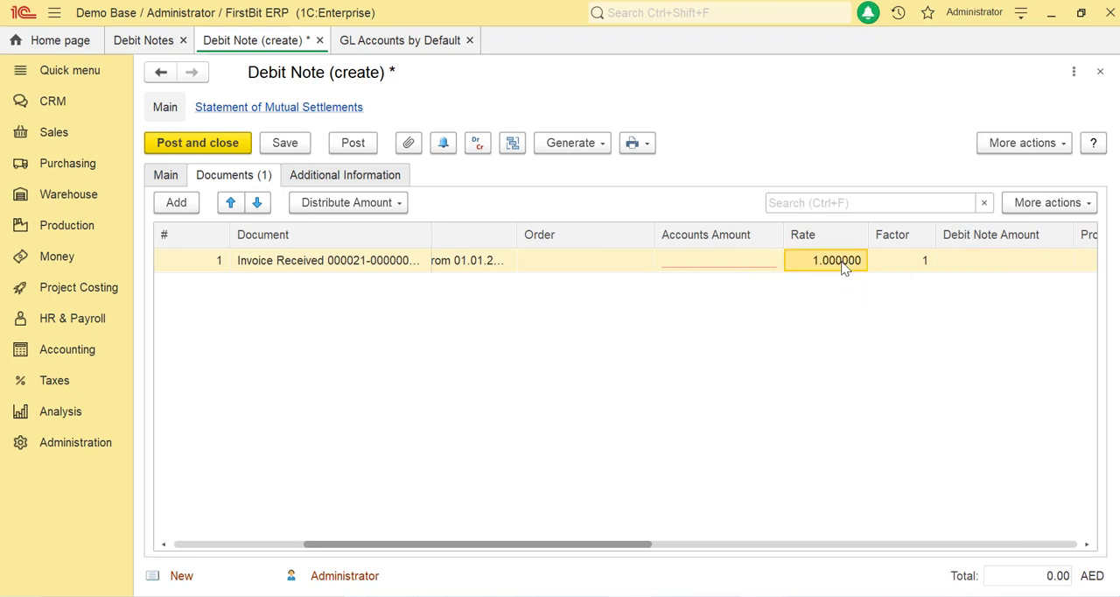
{"action": "scroll", "coordinate": [714, 226], "scroll_direction": "right", "scroll_amount": 1}
{"action": "double_click", "coordinate": [714, 258]}
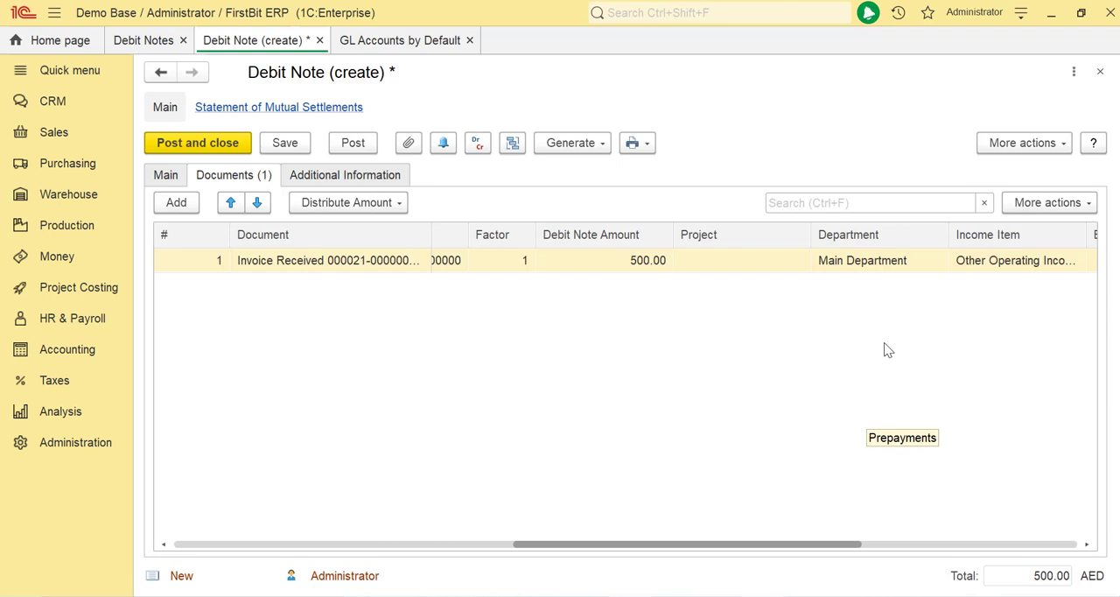
Step: Review the invoice row's project, department, income item, business activity and GL accounts
{"action": "left_click_drag", "start_coordinate": [757, 544], "coordinate": [894, 545]}
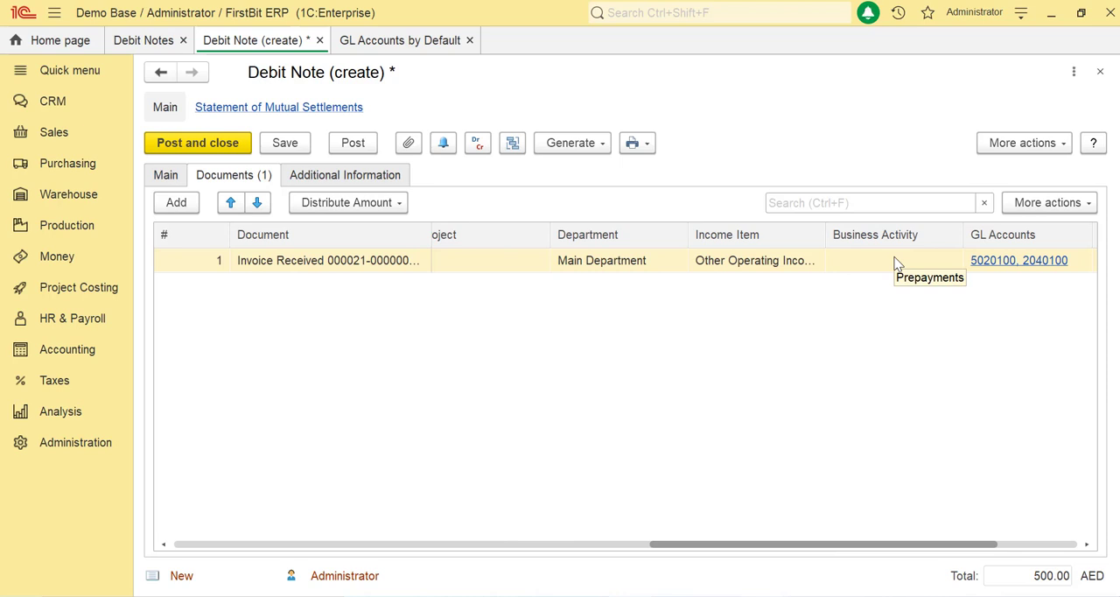
{"action": "scroll", "coordinate": [866, 263], "scroll_direction": "left", "scroll_amount": 2}
{"action": "left_click", "coordinate": [850, 263]}
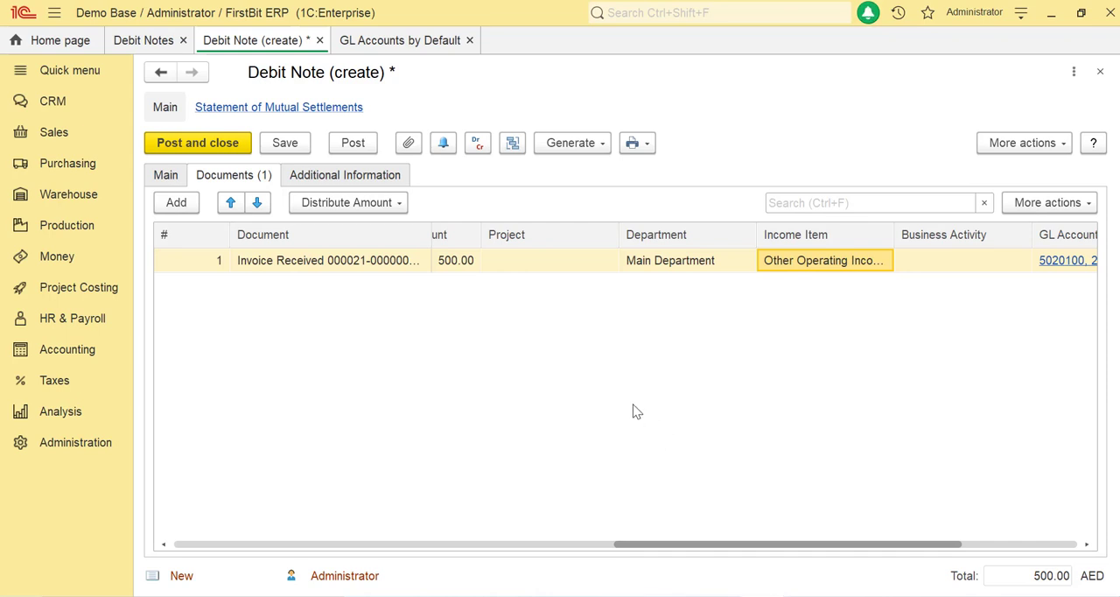
{"action": "left_click_drag", "start_coordinate": [654, 546], "coordinate": [564, 558]}
{"action": "left_click", "coordinate": [624, 267]}
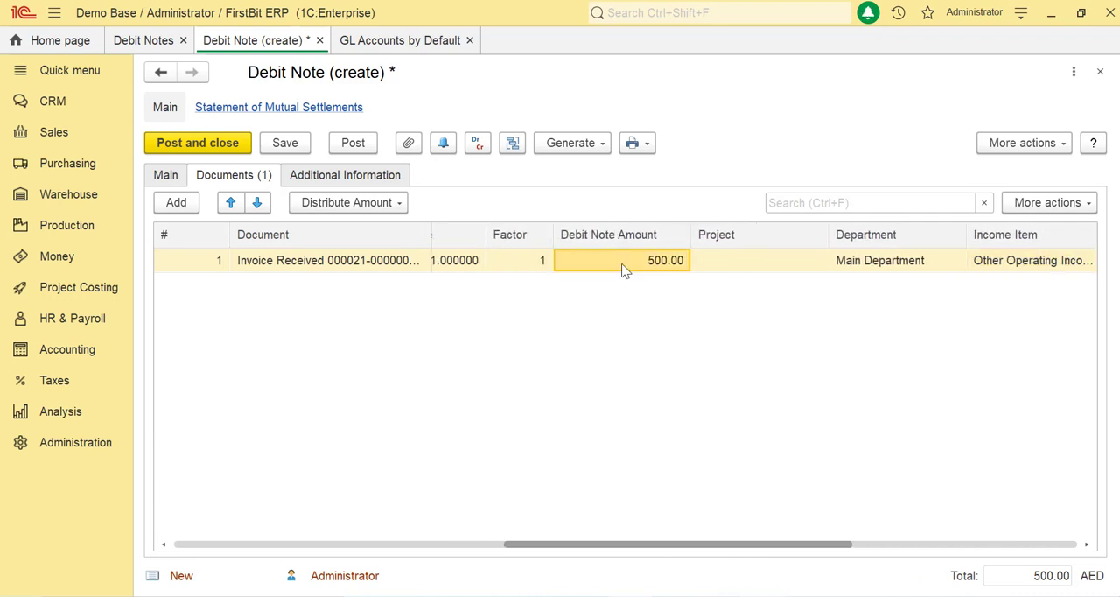
Step: Distribute the debit note amount in proportion to the amounts of invoices
{"action": "left_click", "coordinate": [378, 214]}
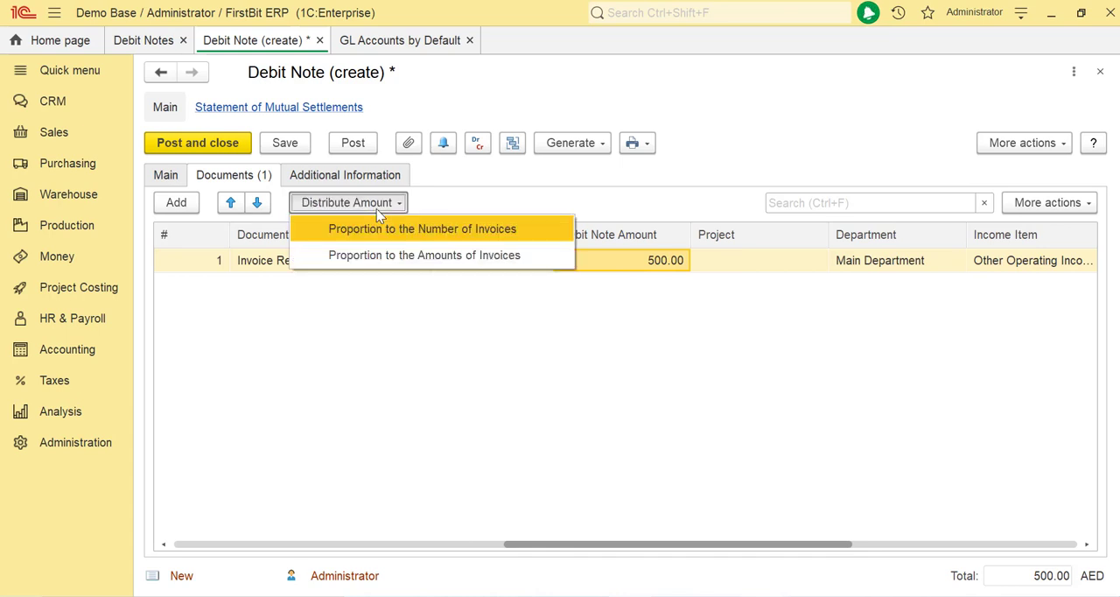
{"action": "left_click", "coordinate": [392, 260]}
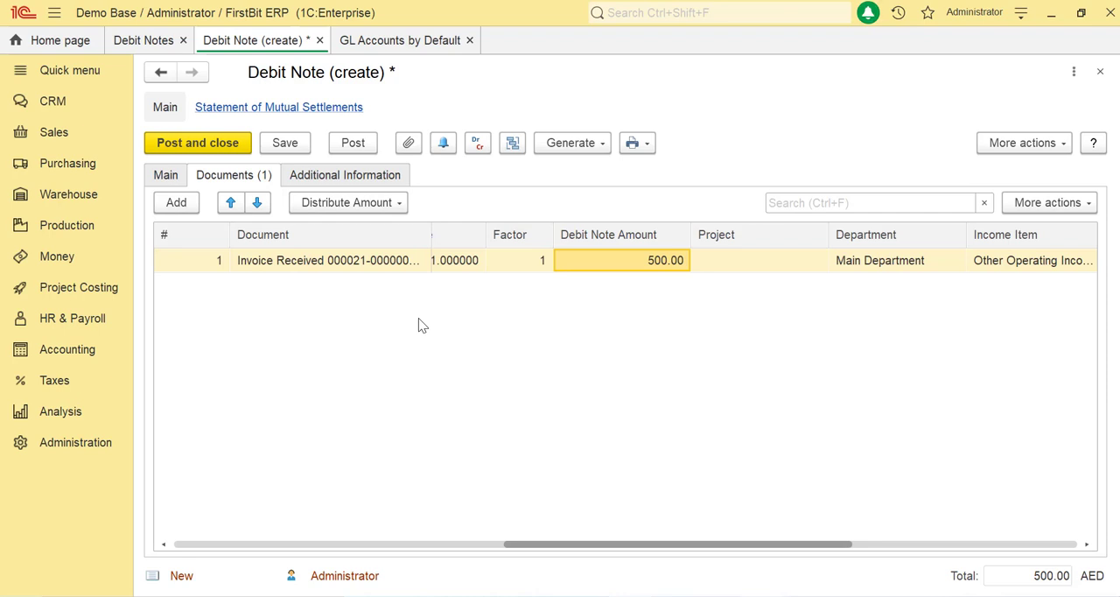
{"action": "double_click", "coordinate": [626, 261]}
{"action": "left_click", "coordinate": [626, 355]}
Step: Fill in the additional information with incoming document number 76, date 5/8/2021 and the responsible employee's name
{"action": "left_click", "coordinate": [396, 178]}
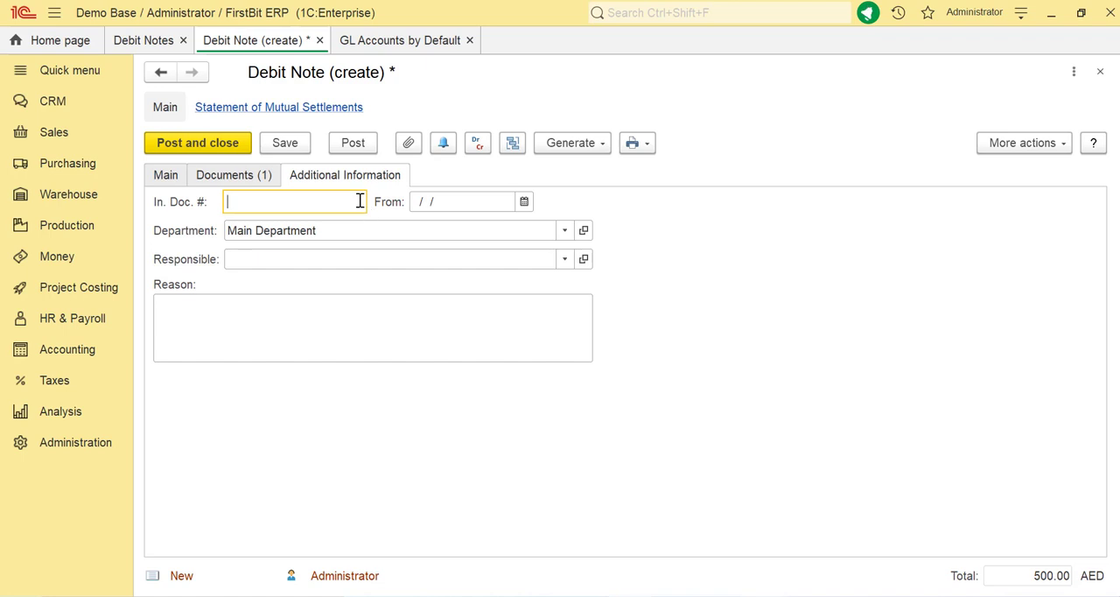
{"action": "type", "text": "76"}
{"action": "key", "text": "Tab"}
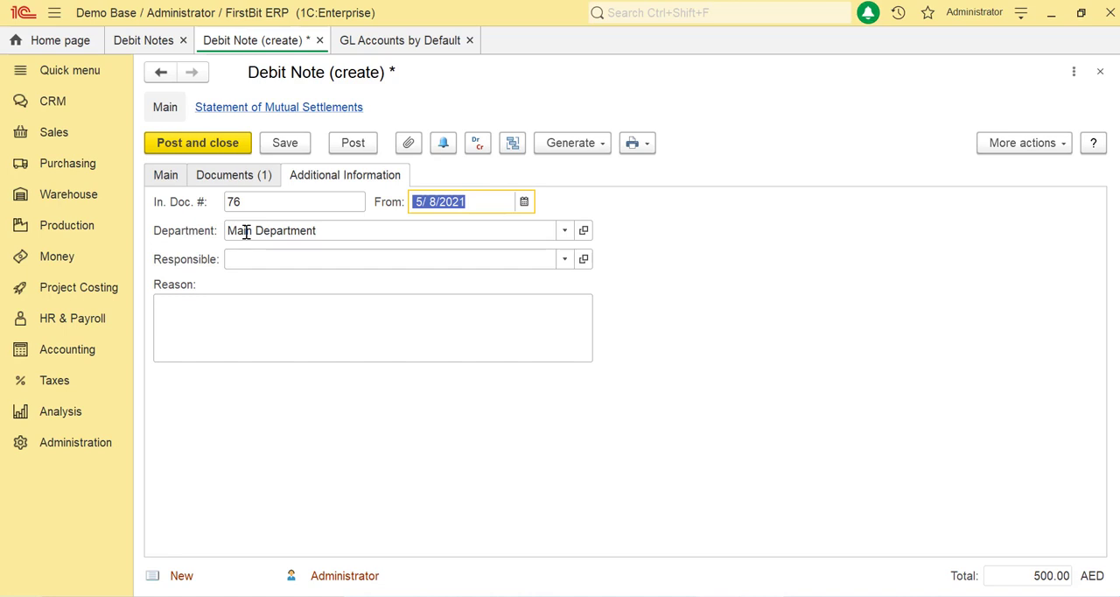
{"action": "left_click", "coordinate": [253, 259]}
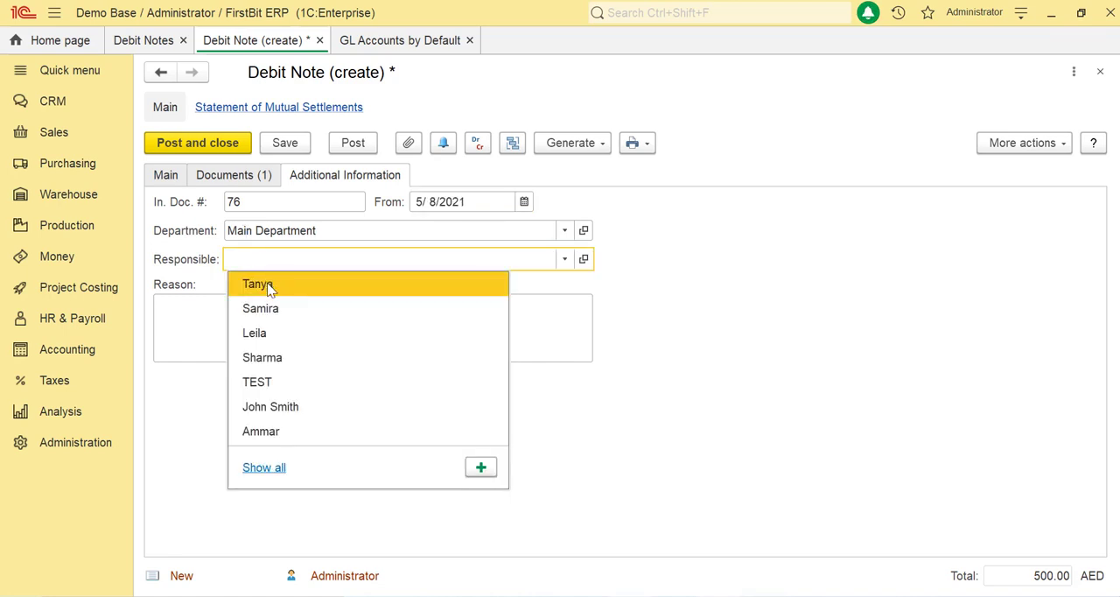
{"action": "left_click", "coordinate": [258, 284]}
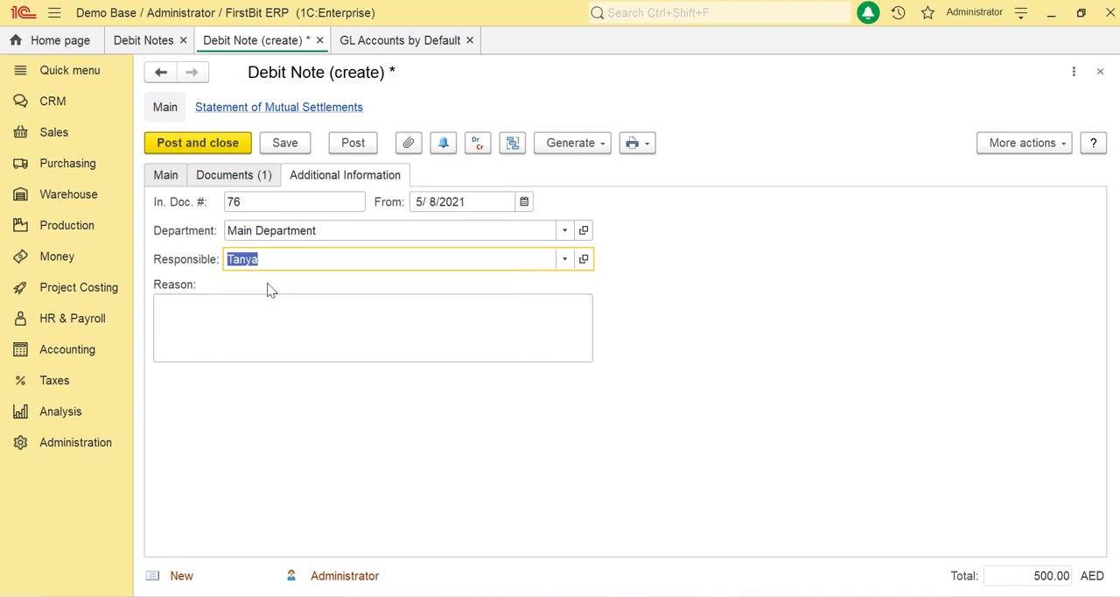
{"action": "left_click", "coordinate": [279, 329]}
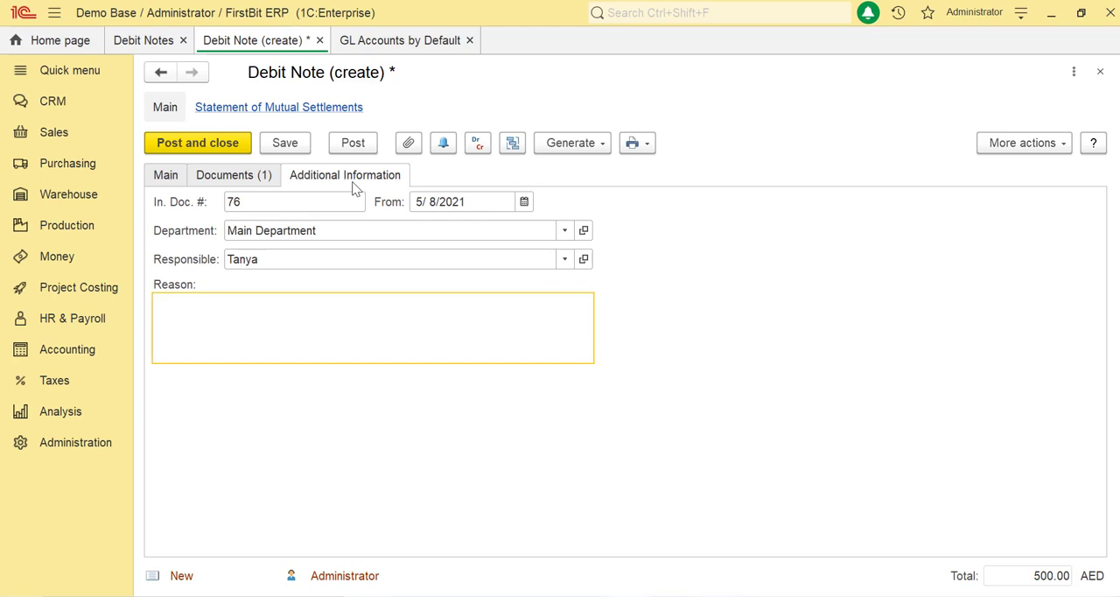
Step: Post the debit note and open its register records
{"action": "left_click", "coordinate": [166, 175]}
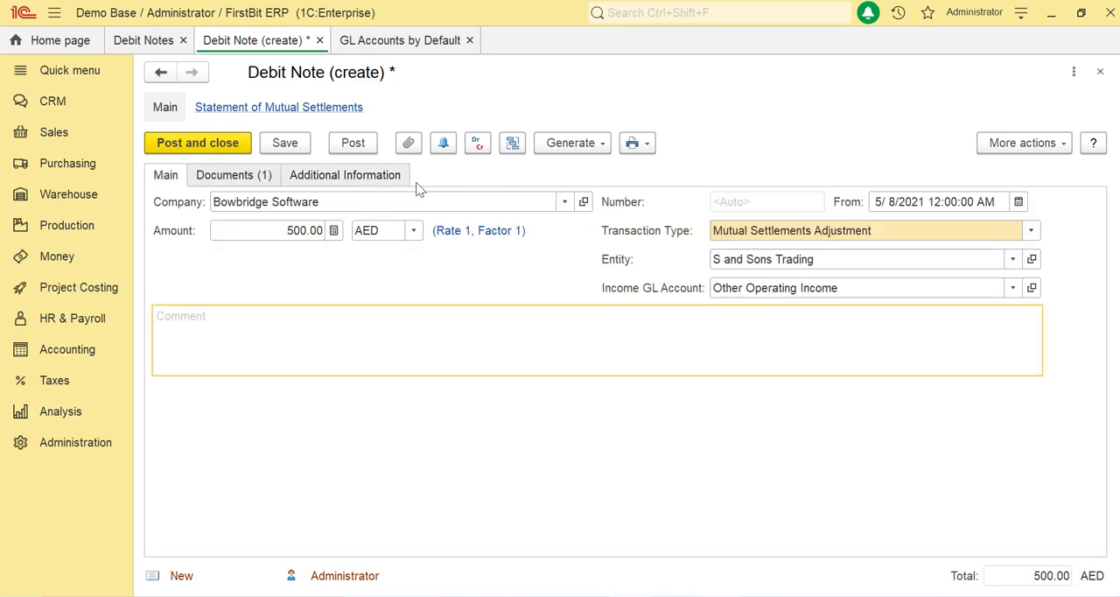
{"action": "left_click", "coordinate": [365, 149]}
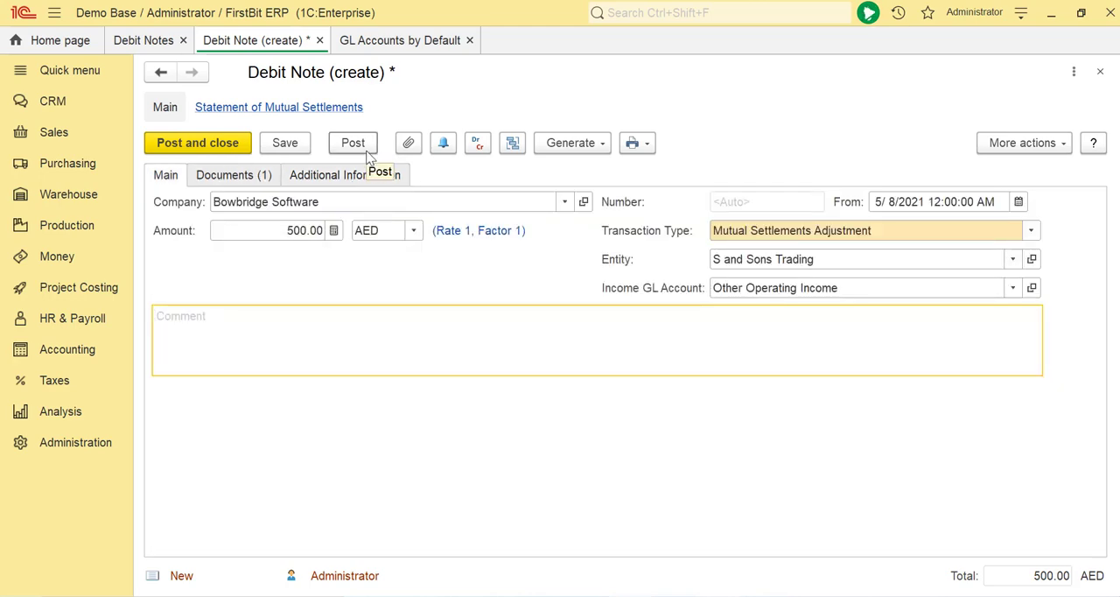
{"action": "left_click", "coordinate": [482, 147]}
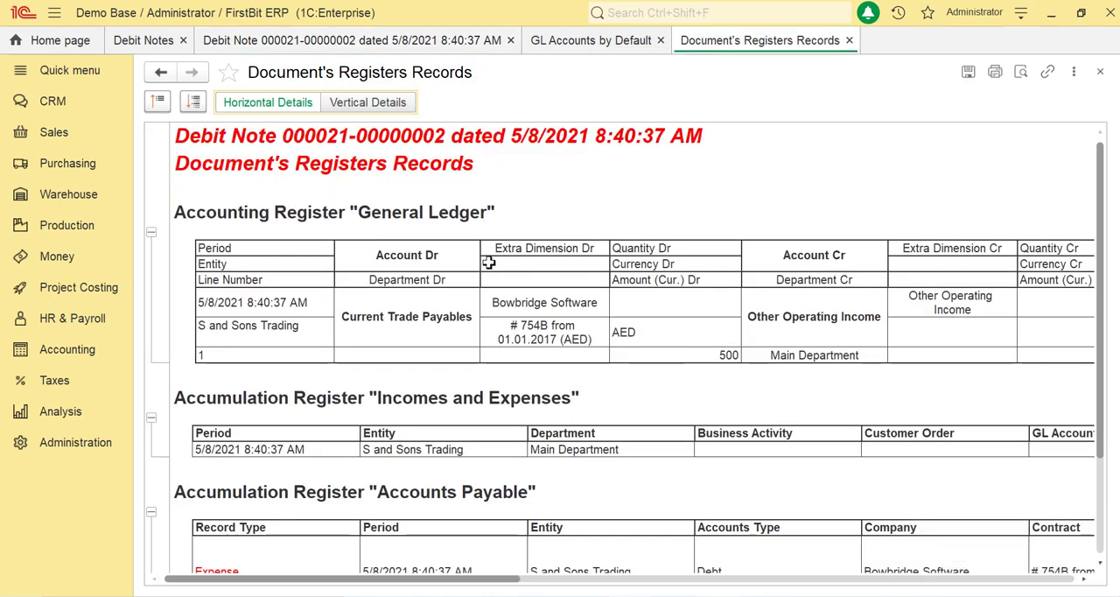
Step: Examine the debit and credit accounts and the amount in the debit note's General Ledger record
{"action": "left_click", "coordinate": [464, 249]}
{"action": "key", "text": "Right"}
{"action": "key", "text": "Right"}
{"action": "key", "text": "Right"}
{"action": "key", "text": "Right"}
{"action": "key", "text": "Right"}
{"action": "key", "text": "Right"}
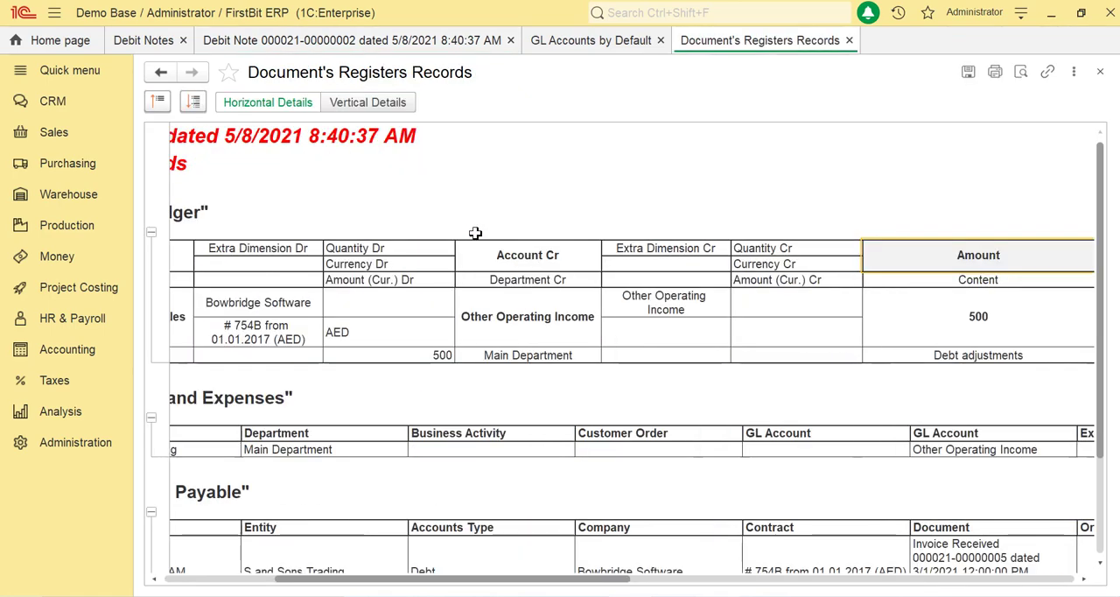
{"action": "key", "text": "Down"}
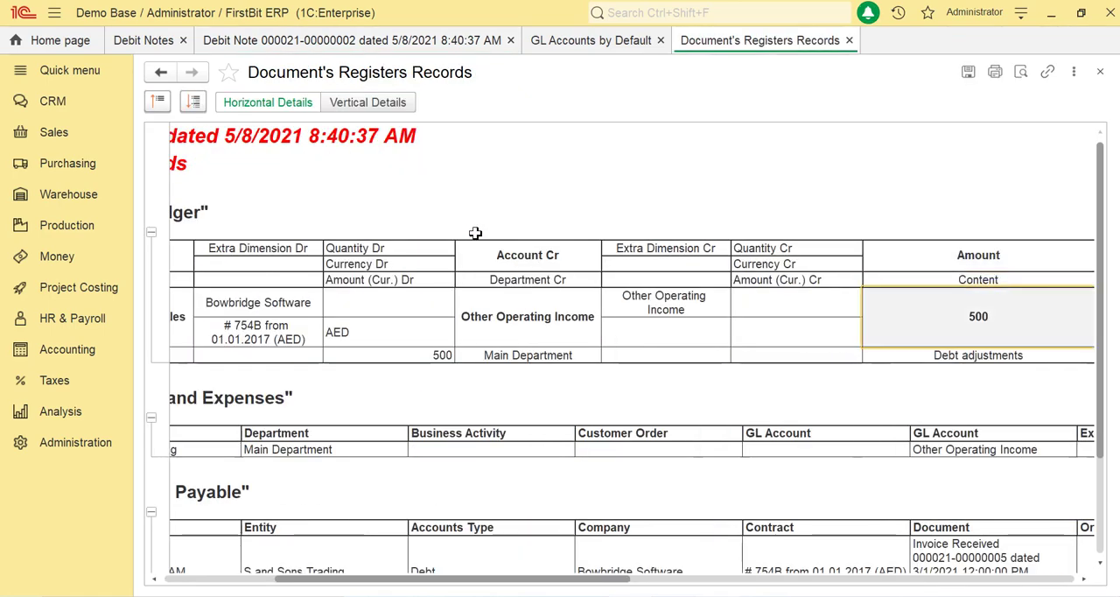